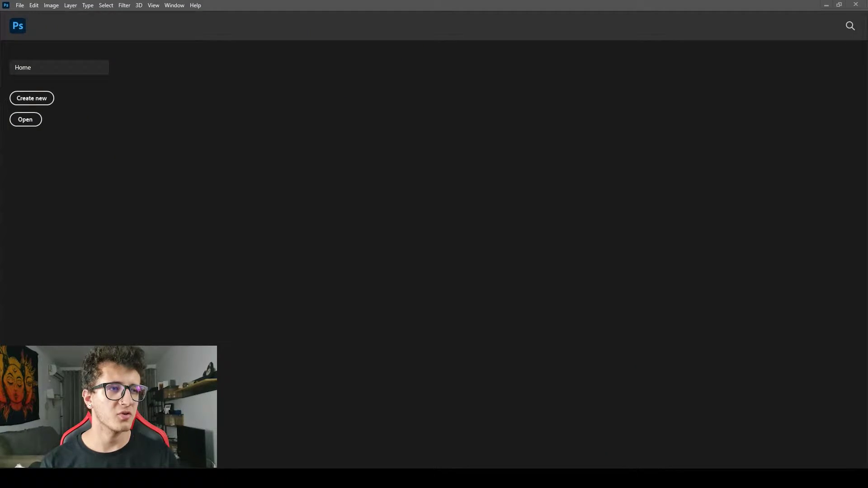
# Step: Open Render room.exr with the default EXR options and unlock its Background layer
pyautogui.moveTo(867, 149); pyautogui.dragTo(566, 207)
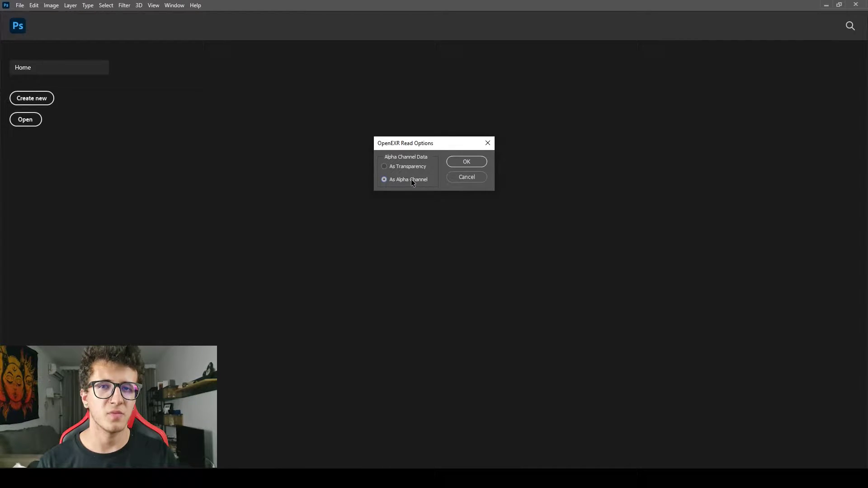
pyautogui.click(466, 161)
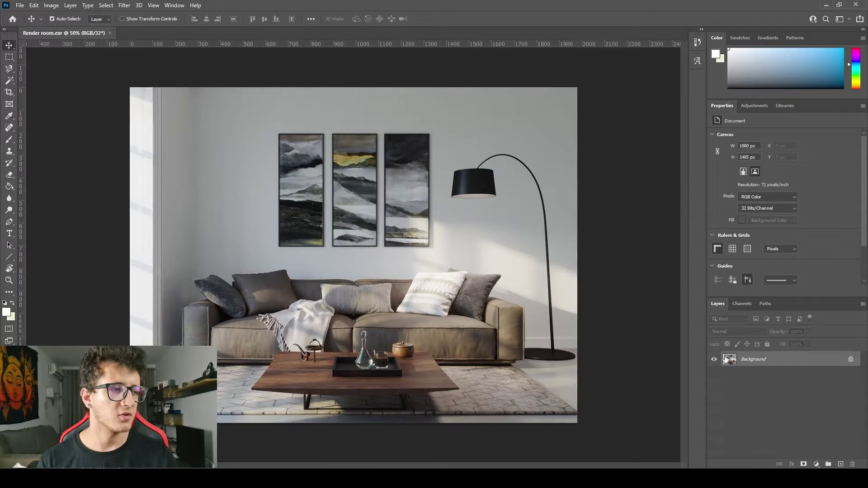
pyautogui.click(850, 359)
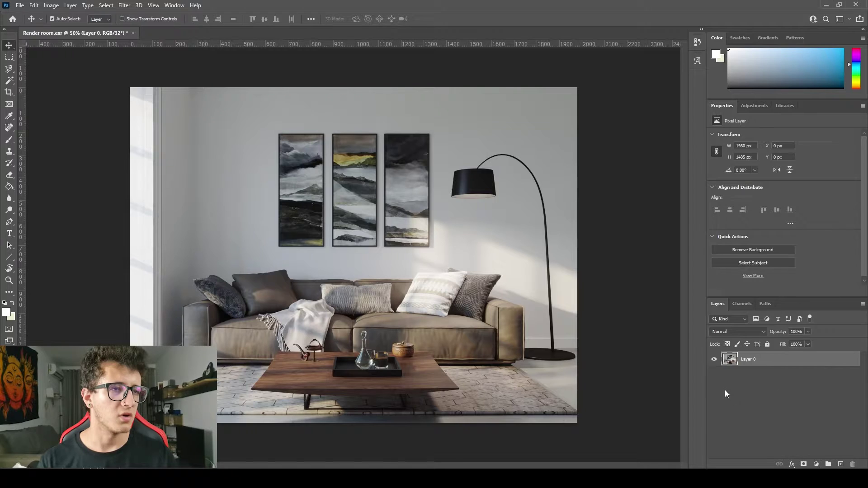
# Step: Convert the image mode to 16 Bits/Channel
pyautogui.click(51, 5)
pyautogui.moveTo(68, 15)
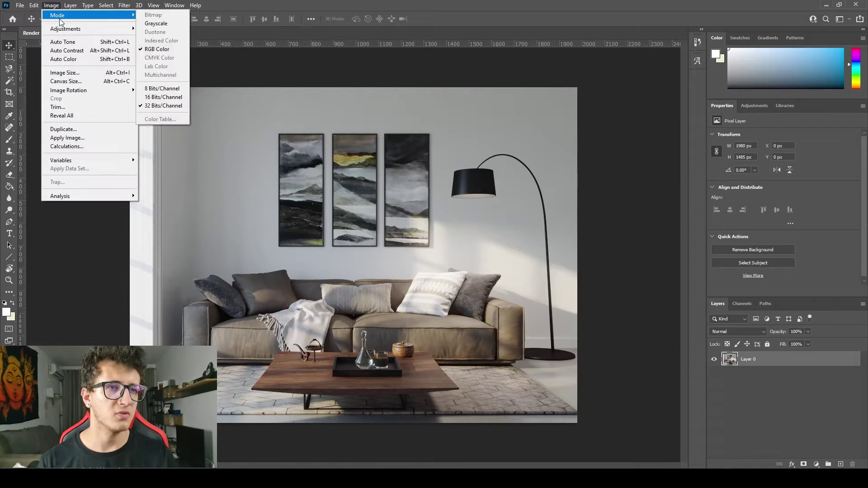
pyautogui.click(164, 97)
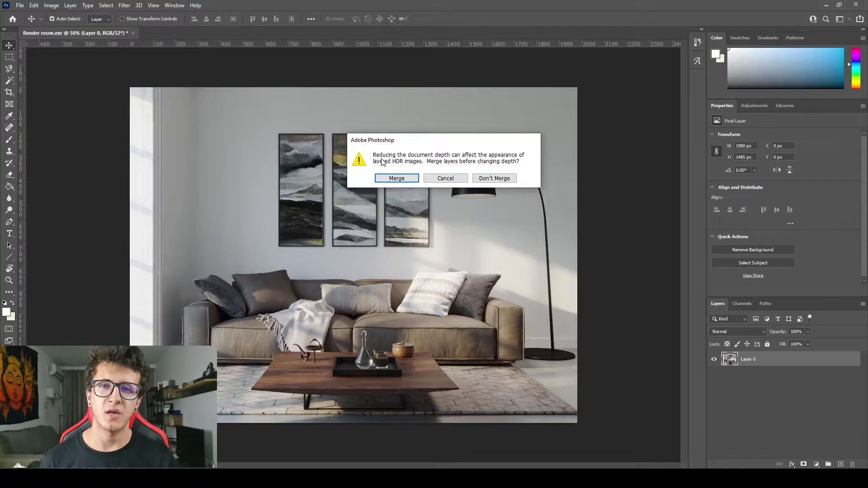
# Step: Finish the 16-bit conversion without merging layers and add a Levels adjustment layer
pyautogui.click(503, 179)
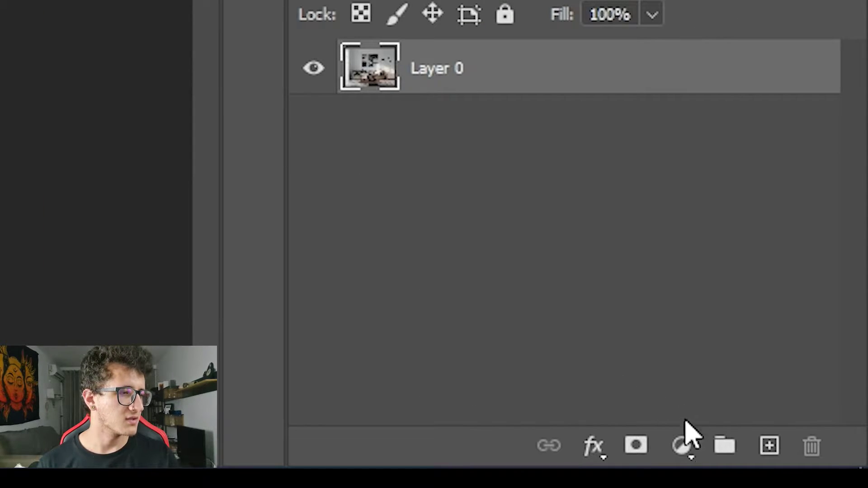
pyautogui.click(817, 464)
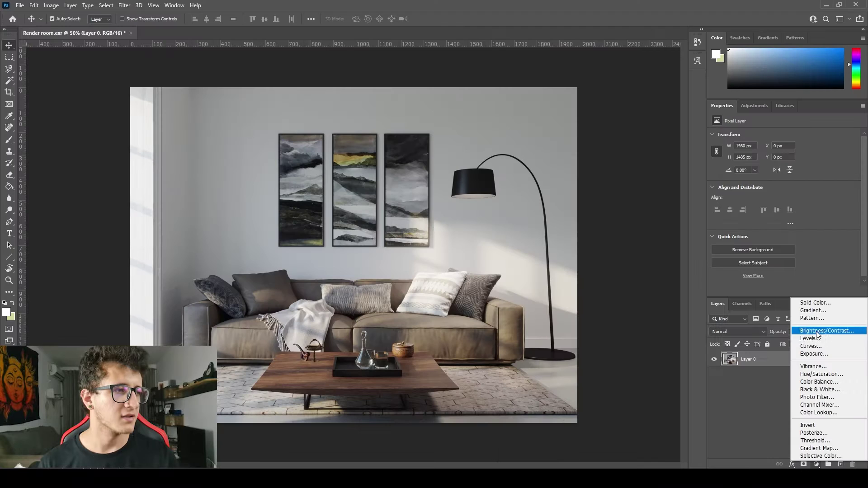
pyautogui.click(685, 18)
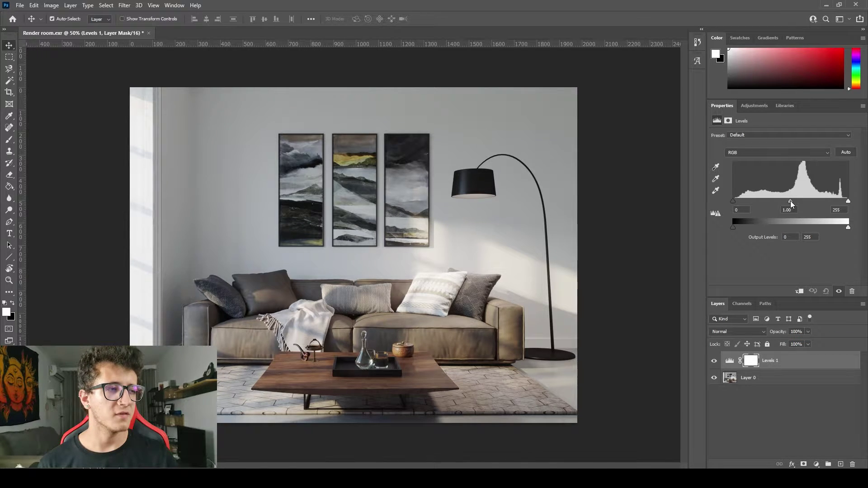
# Step: Set the Levels input values to 6, 1.10 and 252, toggling the layer to compare
pyautogui.moveTo(791, 200); pyautogui.dragTo(790, 201)
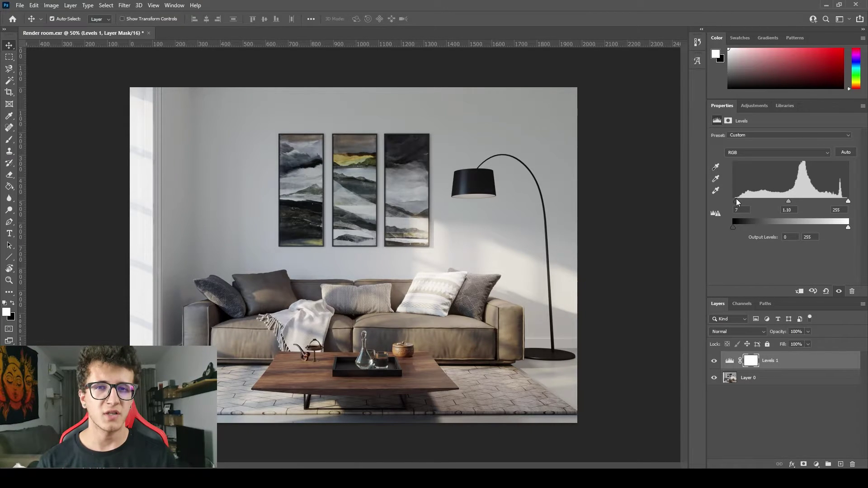
pyautogui.moveTo(737, 200); pyautogui.dragTo(736, 200)
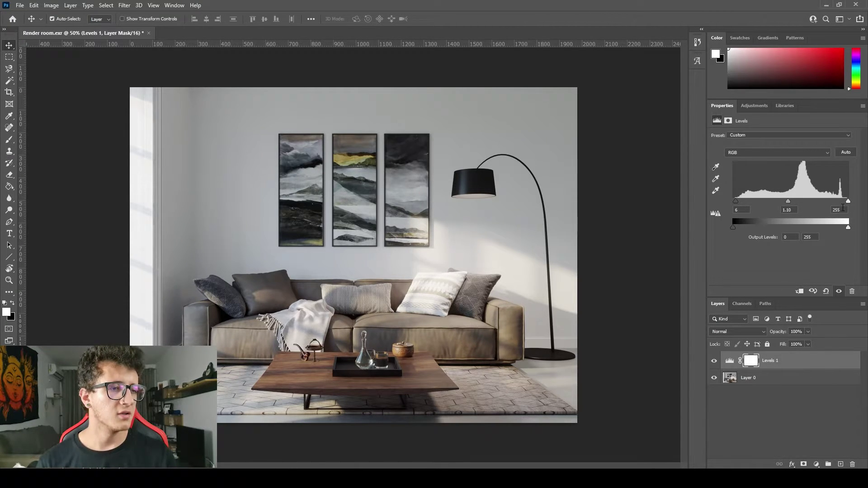
pyautogui.moveTo(849, 201); pyautogui.dragTo(847, 202)
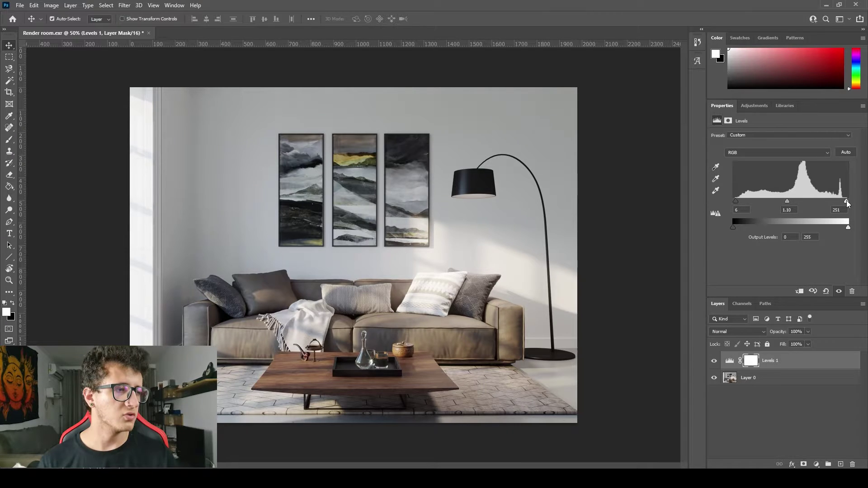
pyautogui.click(715, 361)
pyautogui.click(715, 361)
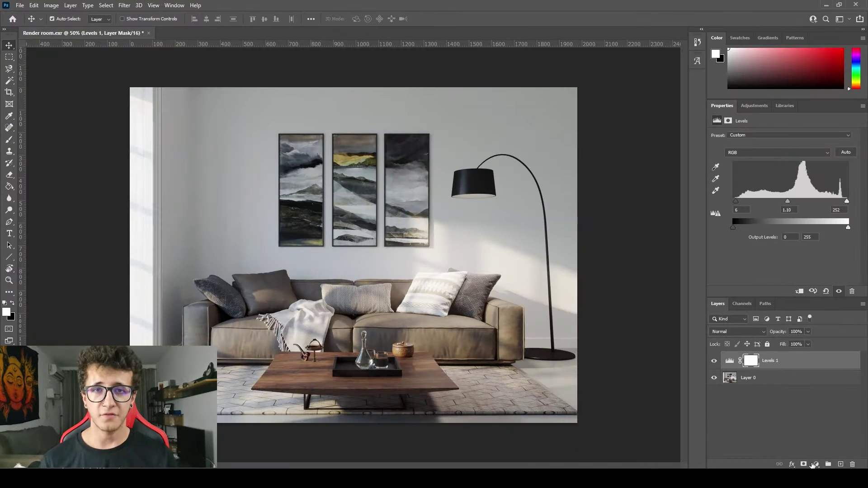
pyautogui.click(816, 464)
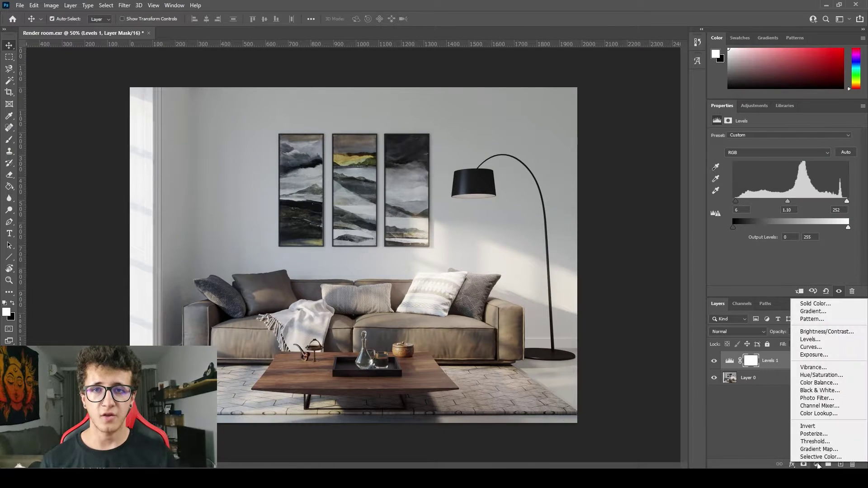
# Step: Add a Curves layer with a shadow and a highlight point forming a gentle S-curve
pyautogui.click(818, 348)
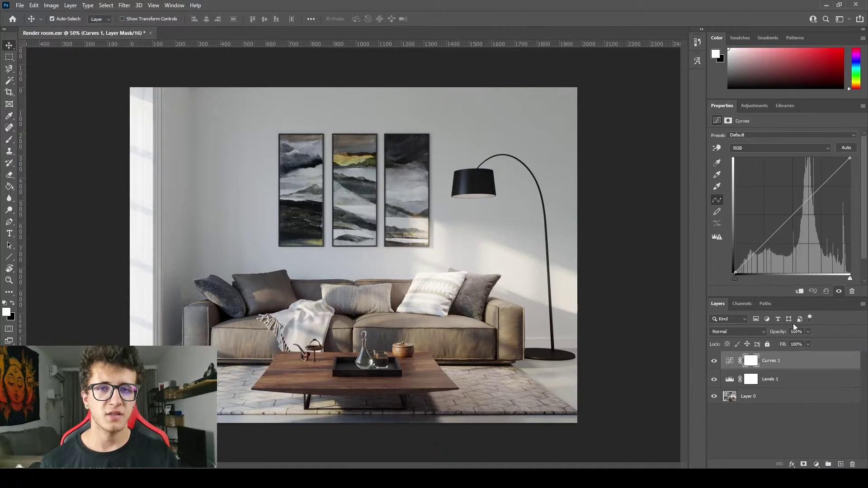
pyautogui.click(764, 244)
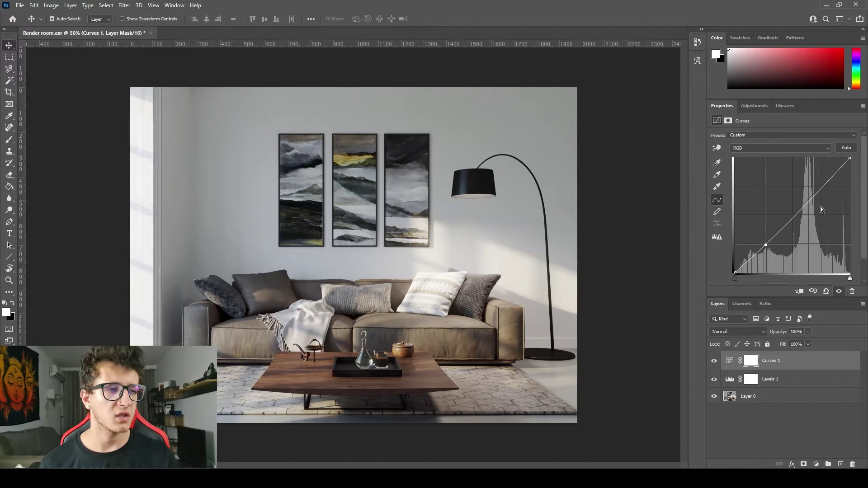
pyautogui.click(823, 186)
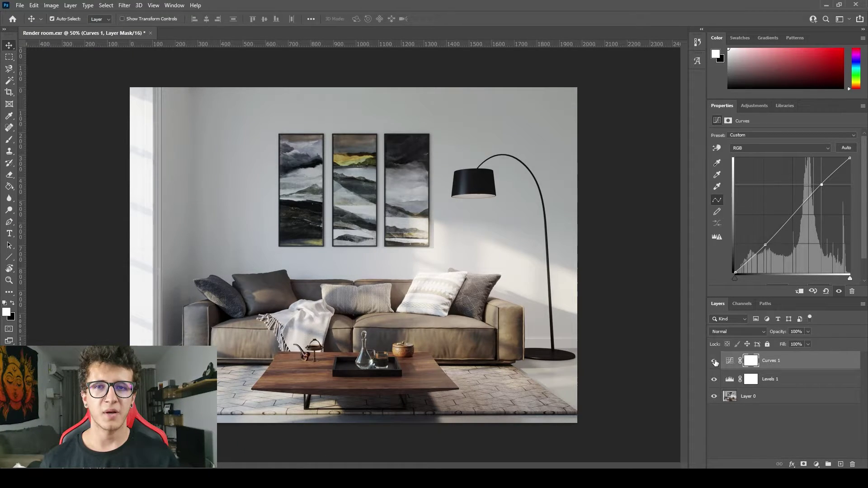
pyautogui.click(816, 464)
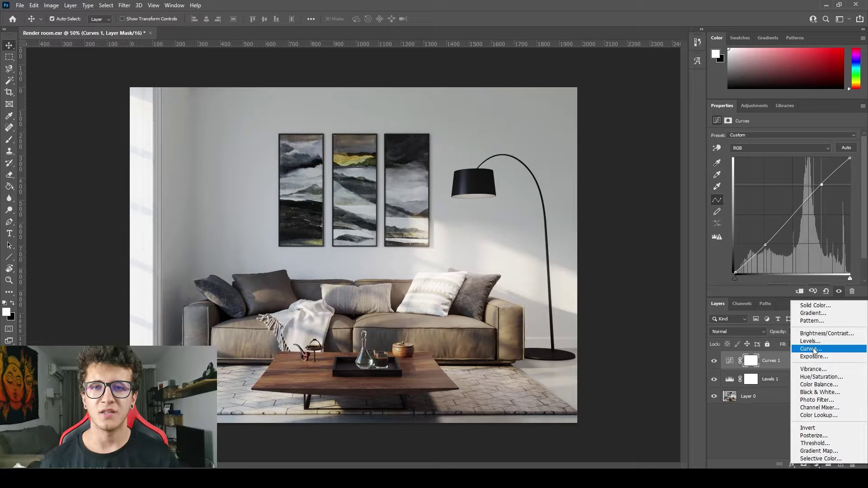
# Step: Add a Hue/Saturation layer with Saturation at -15, toggling it to compare
pyautogui.click(822, 377)
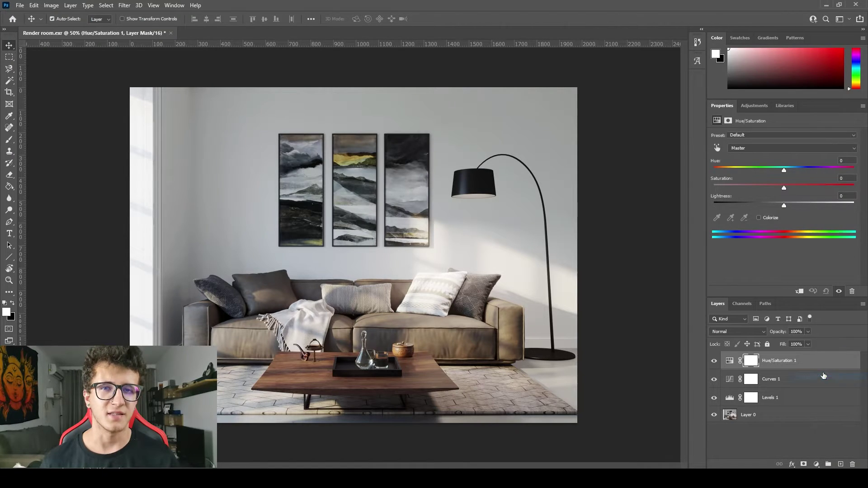
pyautogui.moveTo(784, 187); pyautogui.dragTo(773, 192)
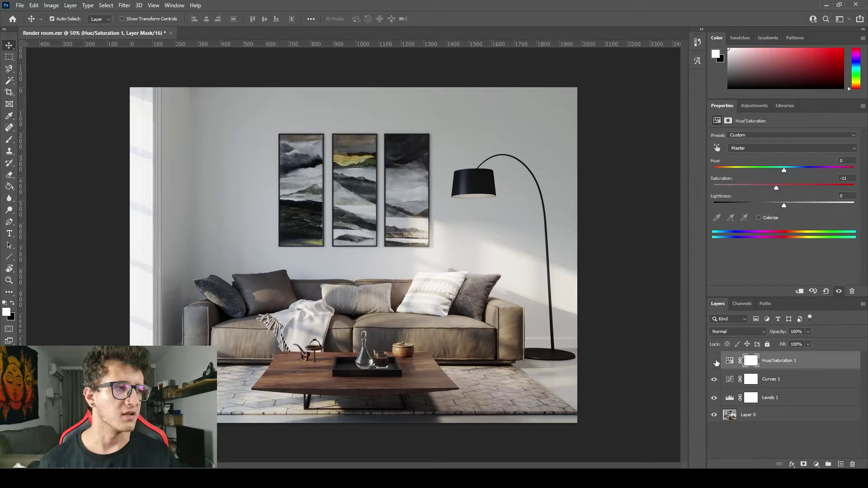
pyautogui.click(715, 361)
pyautogui.click(715, 361)
pyautogui.click(715, 360)
pyautogui.click(714, 361)
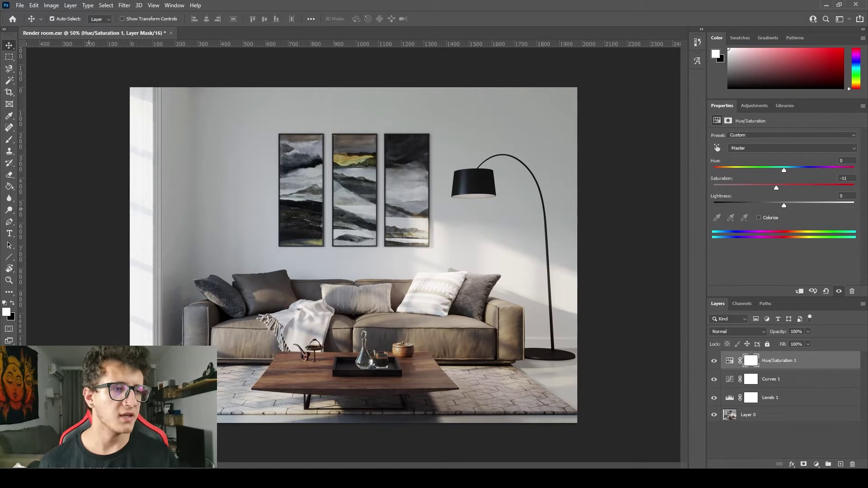
pyautogui.click(651, 373)
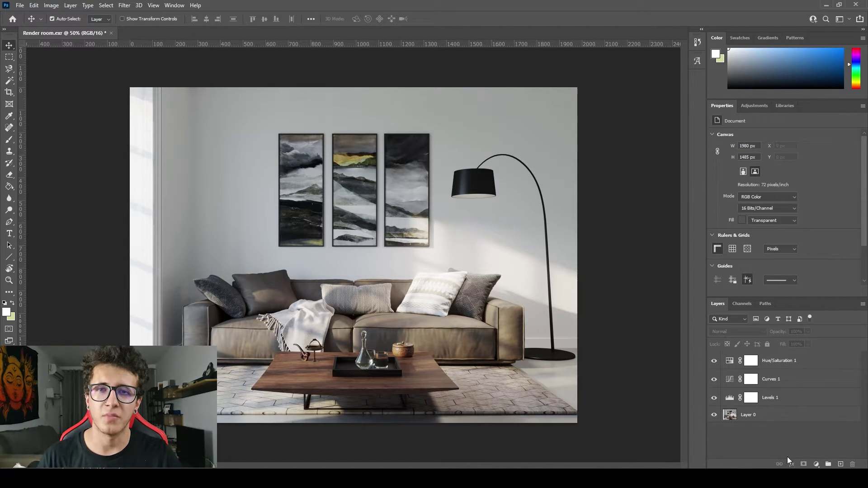
# Step: Add a Color Lookup layer using the Kodak 5218 Kodak 2395 (by Adobe).cube LUT
pyautogui.click(816, 464)
pyautogui.click(819, 416)
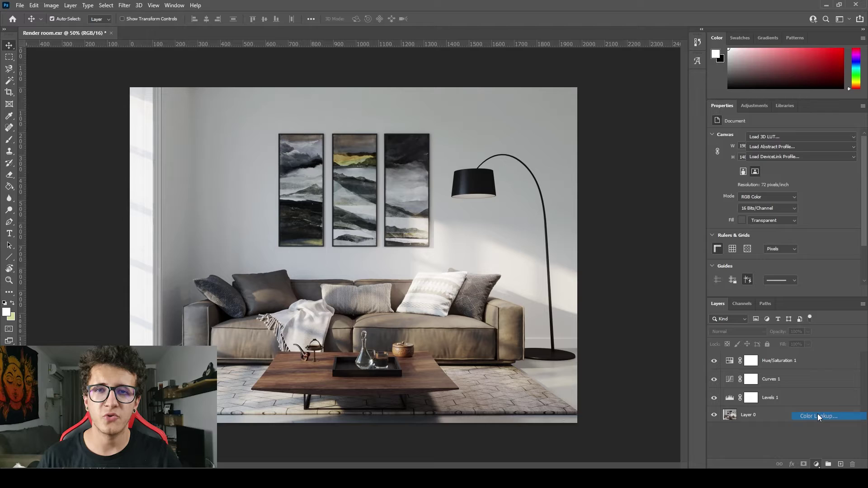
pyautogui.click(855, 136)
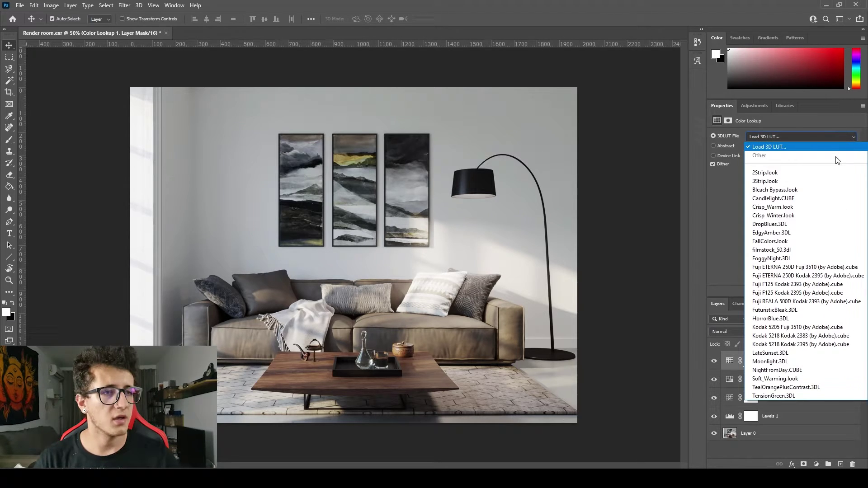
pyautogui.click(834, 172)
pyautogui.press('Down')
pyautogui.press('Down')
pyautogui.press('Down')
pyautogui.press('Down')
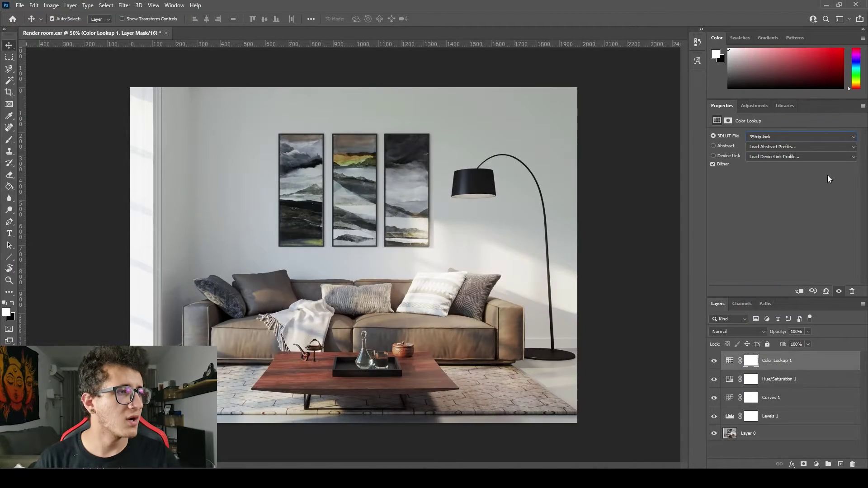
pyautogui.press('Down')
pyautogui.press('Down')
pyautogui.press('Down')
pyautogui.press('Down')
pyautogui.press('Down')
pyautogui.press('Down')
pyautogui.press('Down')
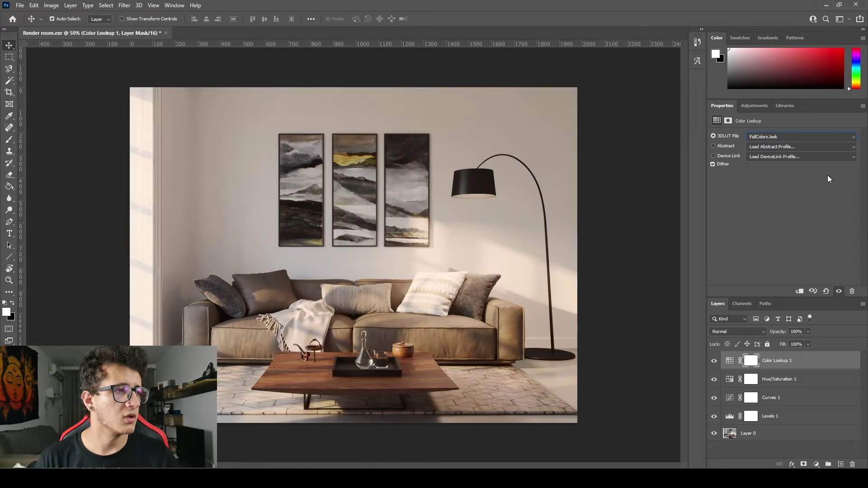
pyautogui.press('Down')
pyautogui.press('Down')
pyautogui.press('Down')
pyautogui.press('Down')
pyautogui.press('Down')
pyautogui.press('Down')
pyautogui.press('Down')
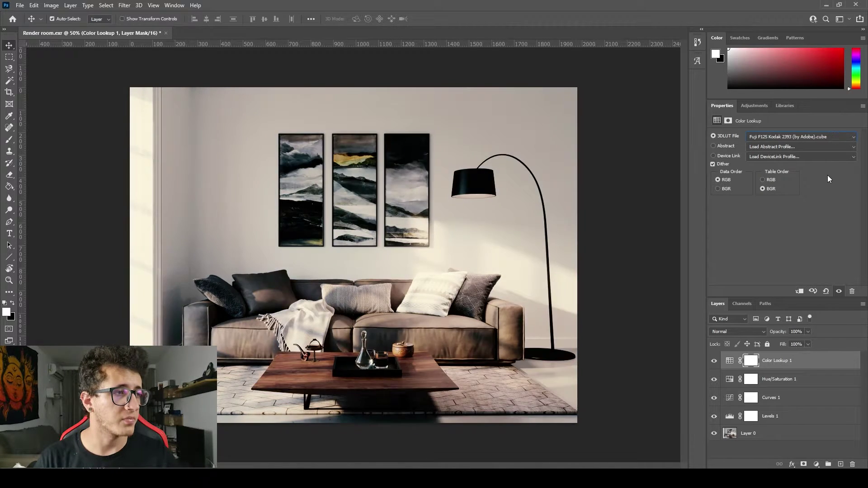
pyautogui.press('Down')
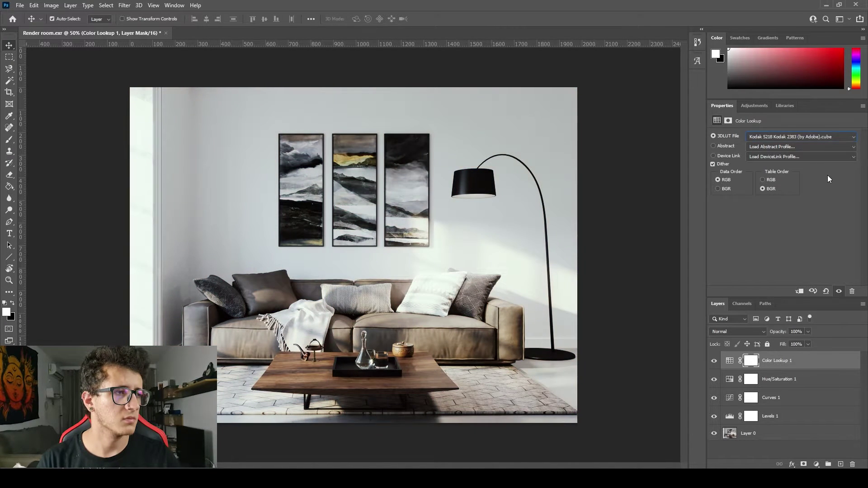
pyautogui.press('Down')
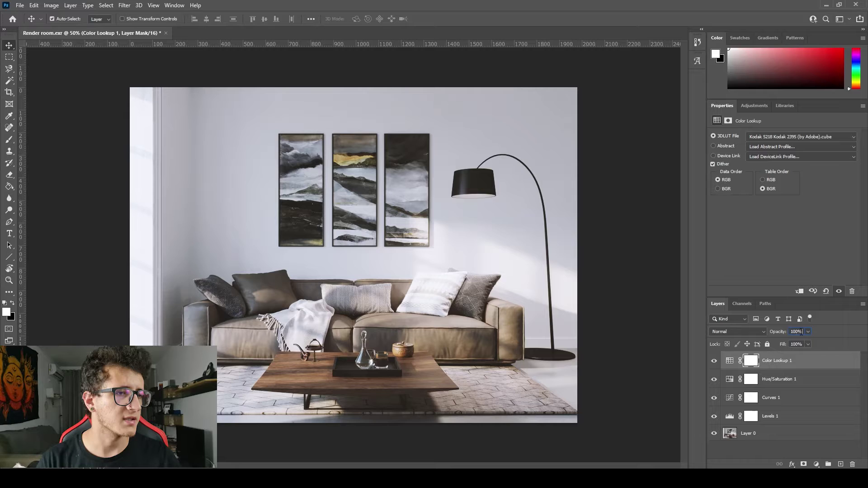
# Step: Set Color Lookup 1 opacity to 30% and toggle it to compare
pyautogui.write('30')
pyautogui.press('Return')
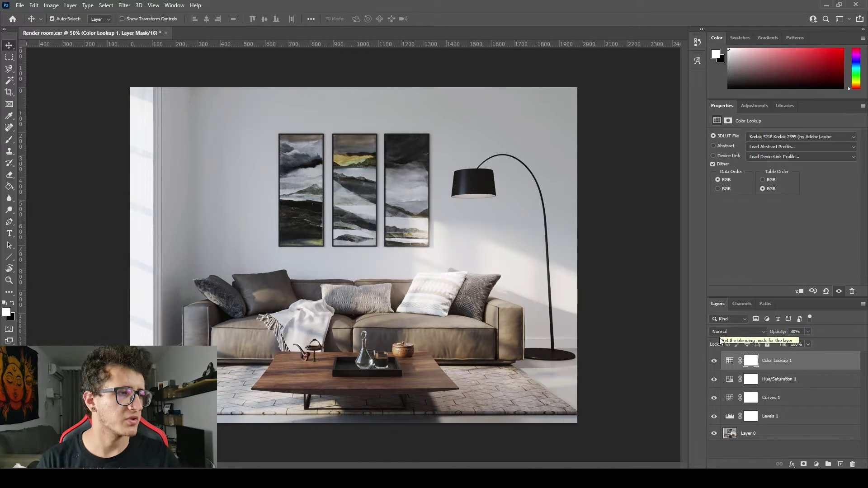
pyautogui.click(714, 361)
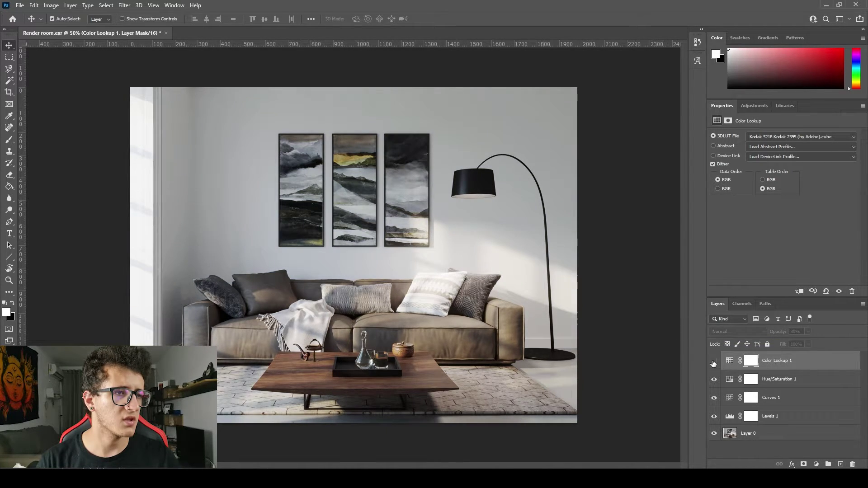
pyautogui.click(713, 362)
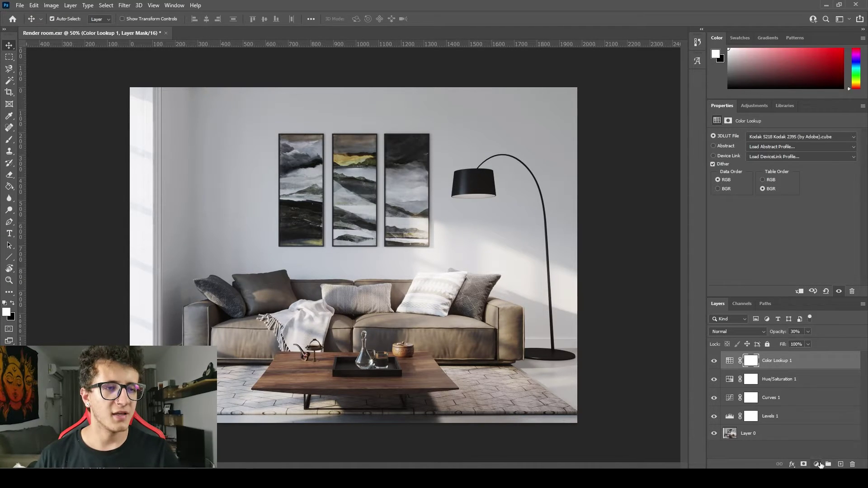
# Step: Add a second Color Lookup layer using the FoggyNight.3DL look
pyautogui.click(816, 465)
pyautogui.click(818, 414)
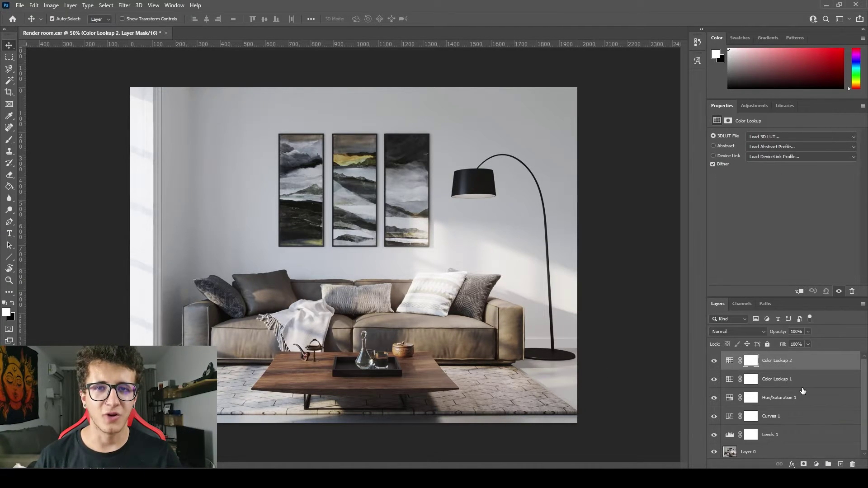
pyautogui.click(829, 136)
pyautogui.click(808, 175)
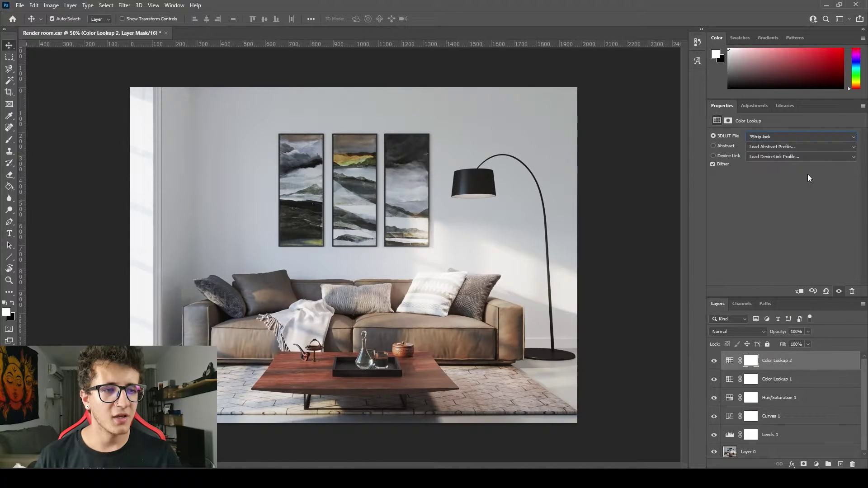
pyautogui.press('Down')
pyautogui.press('Down')
pyautogui.press('Down')
pyautogui.press('Down')
pyautogui.press('Down')
pyautogui.press('Down')
pyautogui.press('Down')
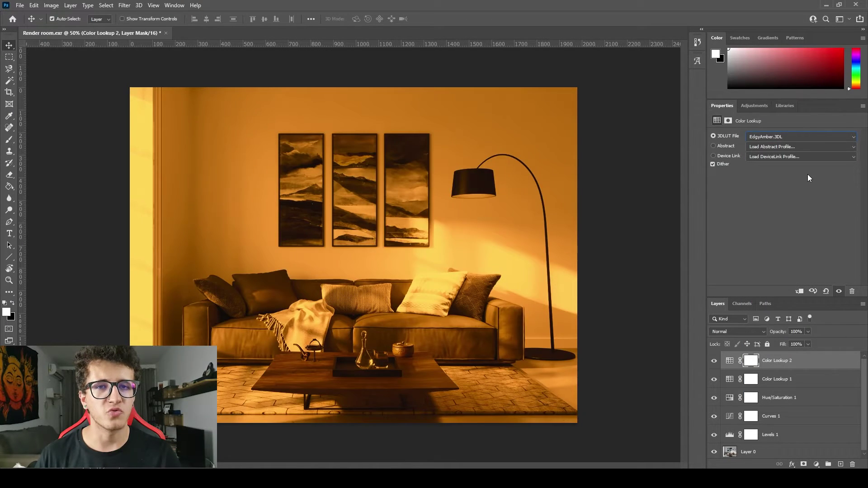
pyautogui.press('Down')
pyautogui.press('Down')
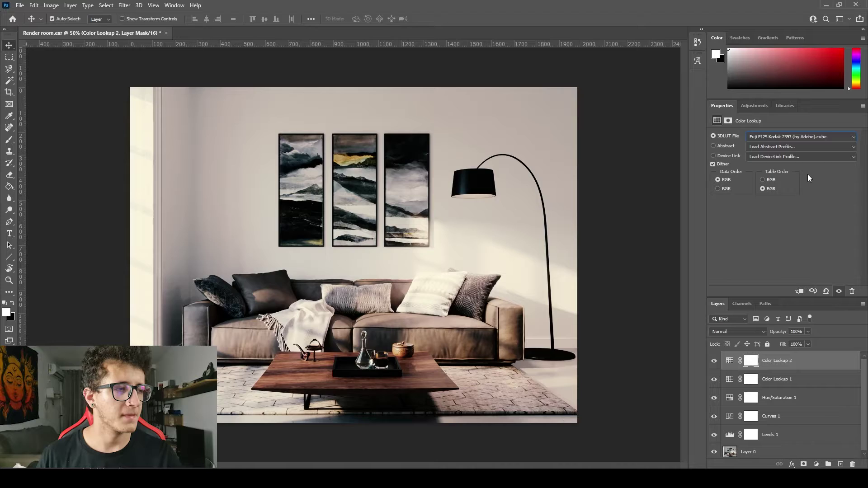
pyautogui.press('Up')
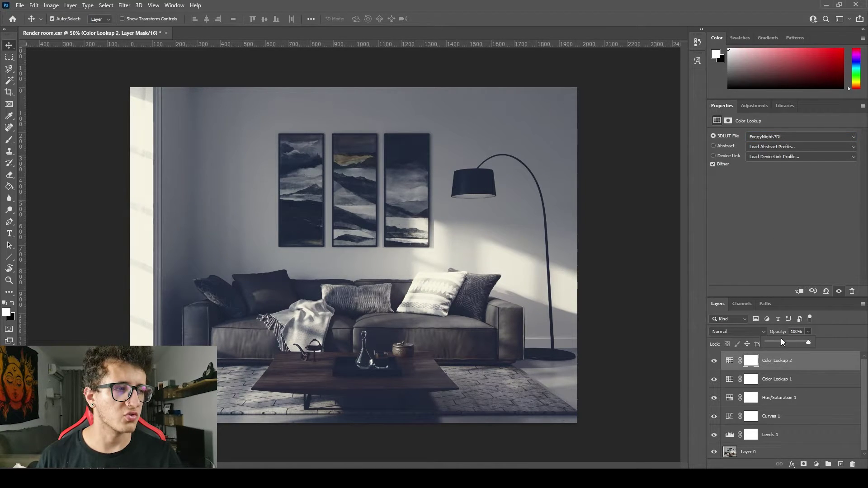
# Step: Set Color Lookup 2 opacity to 15%
pyautogui.click(801, 332)
pyautogui.write('30')
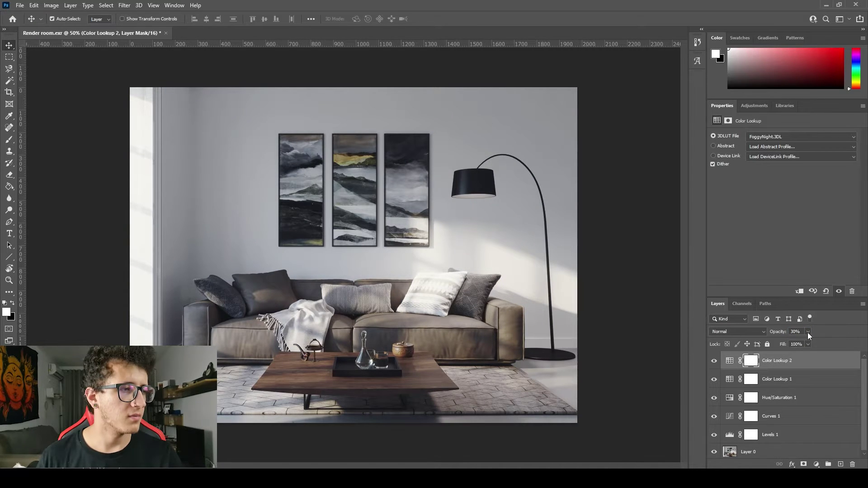
pyautogui.write('15')
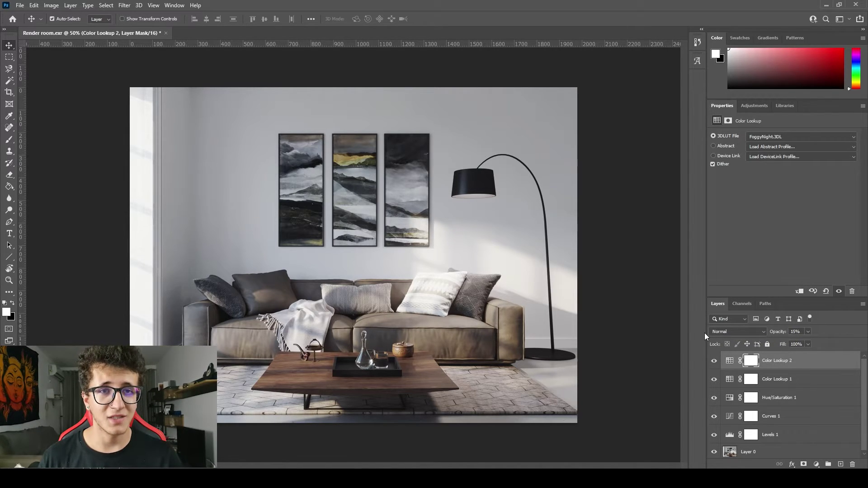
pyautogui.click(648, 350)
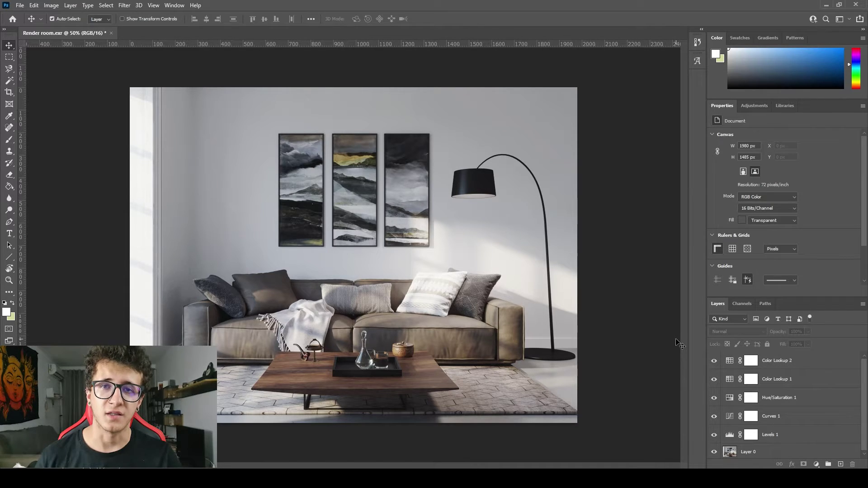
# Step: Select the whole canvas and scale the selection inward toward the image centre
pyautogui.hotkey('ctrl', 'a')
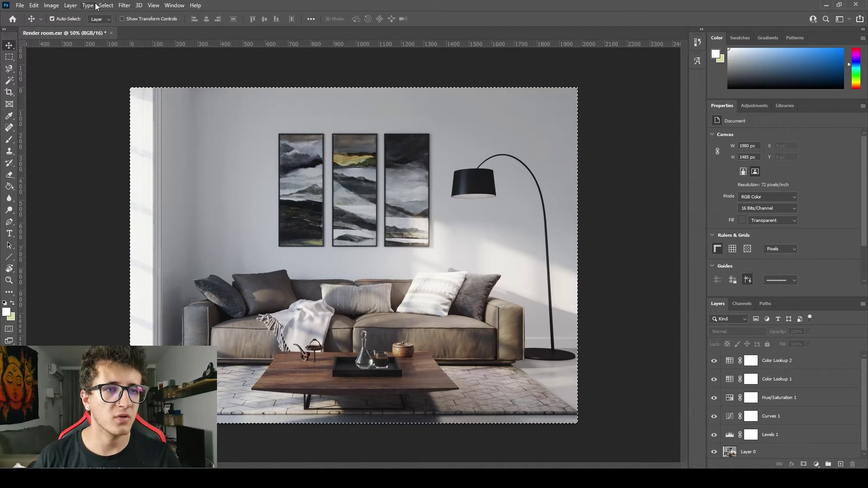
pyautogui.click(105, 6)
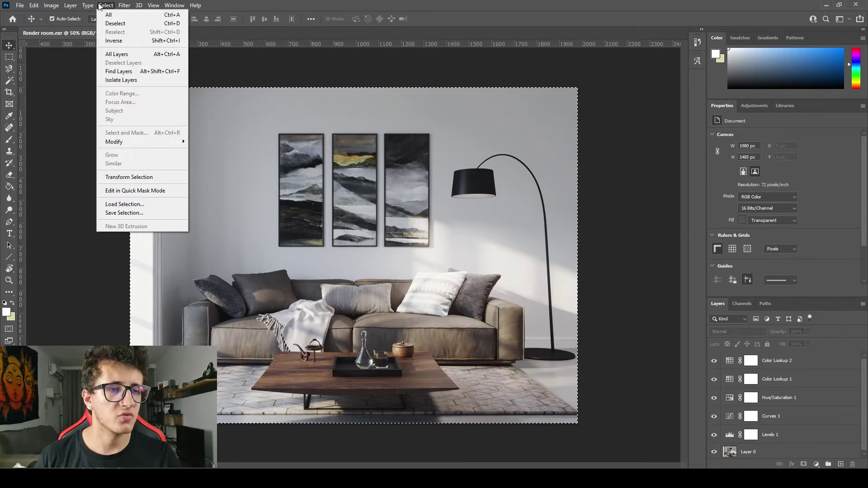
pyautogui.click(134, 172)
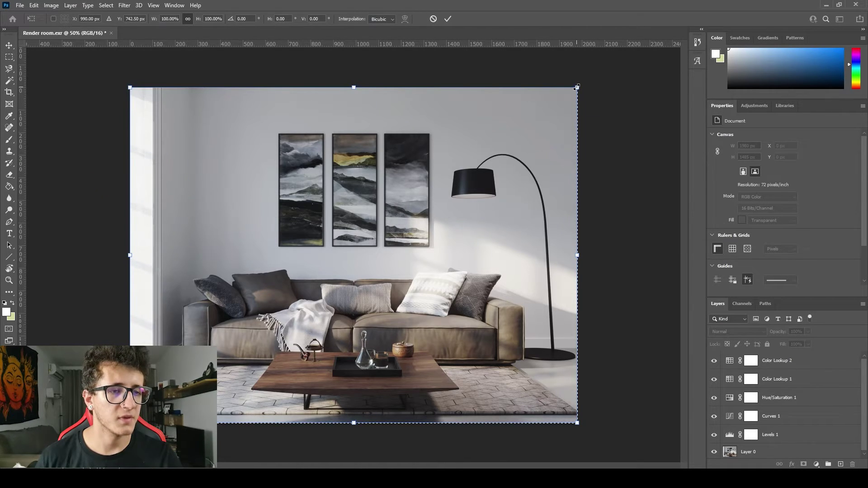
pyautogui.moveTo(576, 87); pyautogui.dragTo(525, 120)
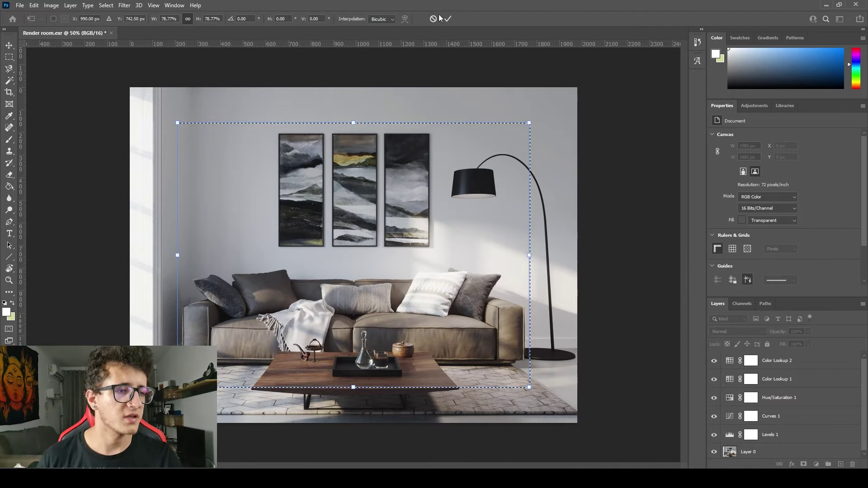
pyautogui.click(448, 18)
# Step: Feather the selection by 200 pixels
pyautogui.click(106, 5)
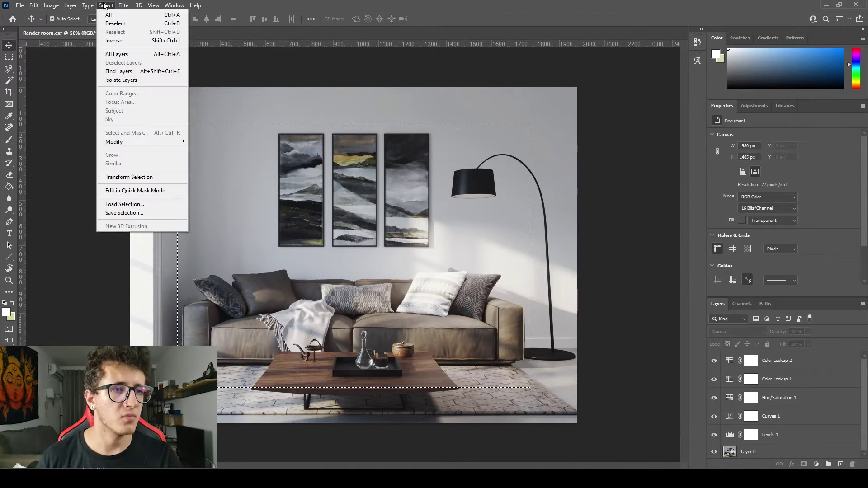
pyautogui.moveTo(163, 141)
pyautogui.click(205, 175)
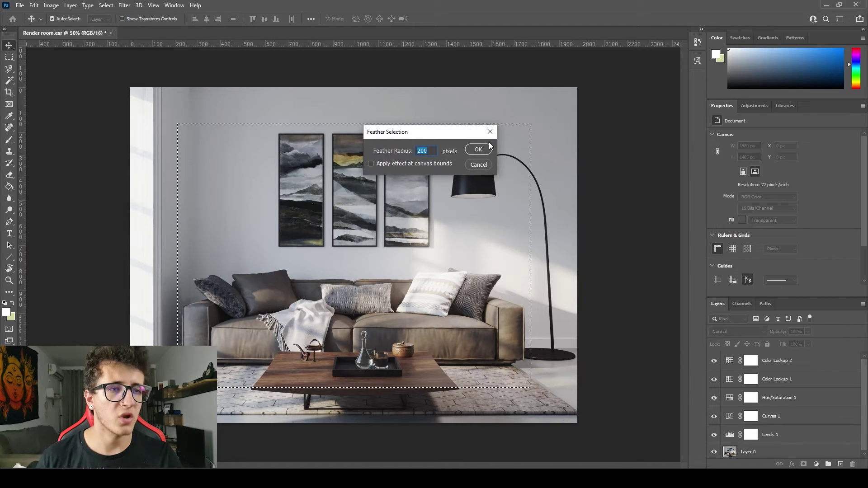
pyautogui.press('Return')
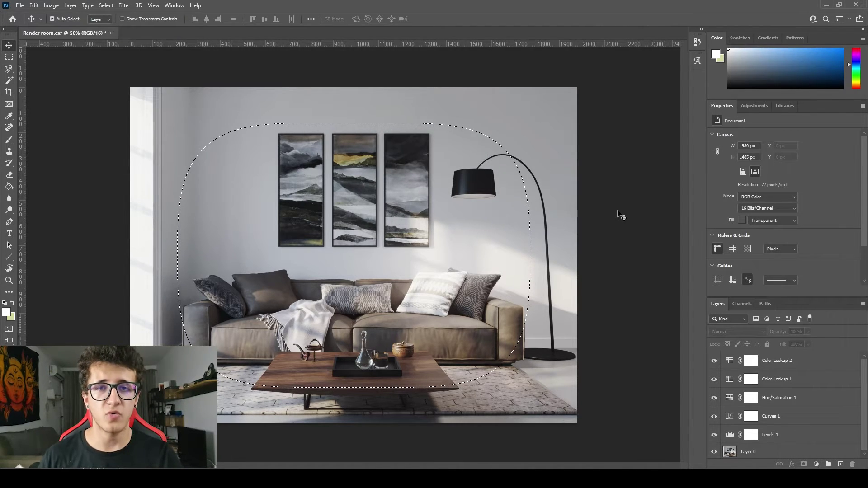
# Step: Add a Curves 2 layer masked to the selection, raising the curve to brighten the centre
pyautogui.click(815, 464)
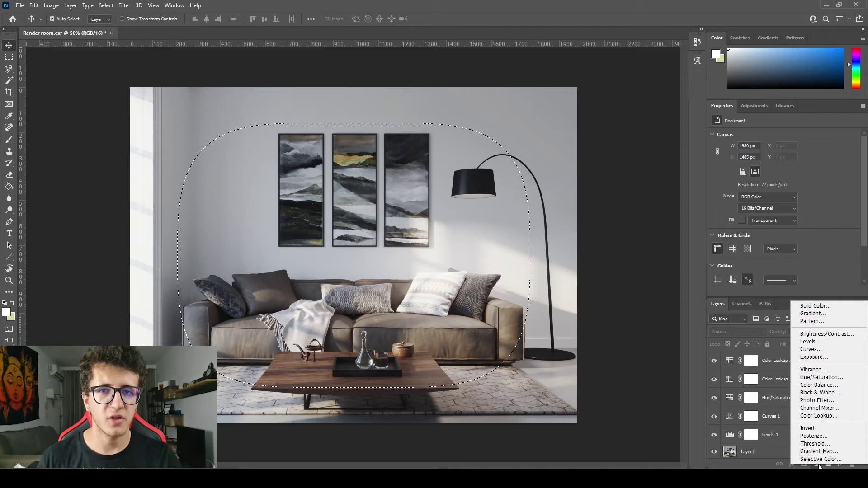
pyautogui.click(810, 347)
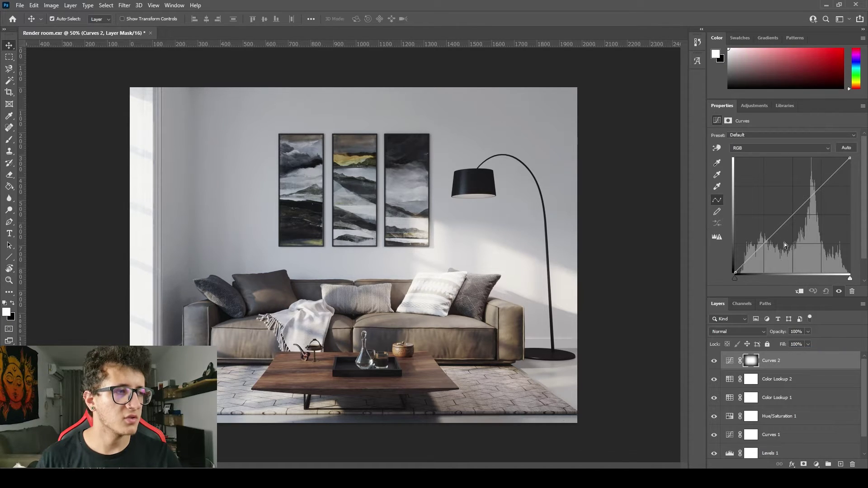
pyautogui.moveTo(793, 212)
pyautogui.mouseDown()
pyautogui.moveTo(793, 200)
pyautogui.moveTo(793, 217)
pyautogui.moveTo(787, 212)
pyautogui.mouseUp()
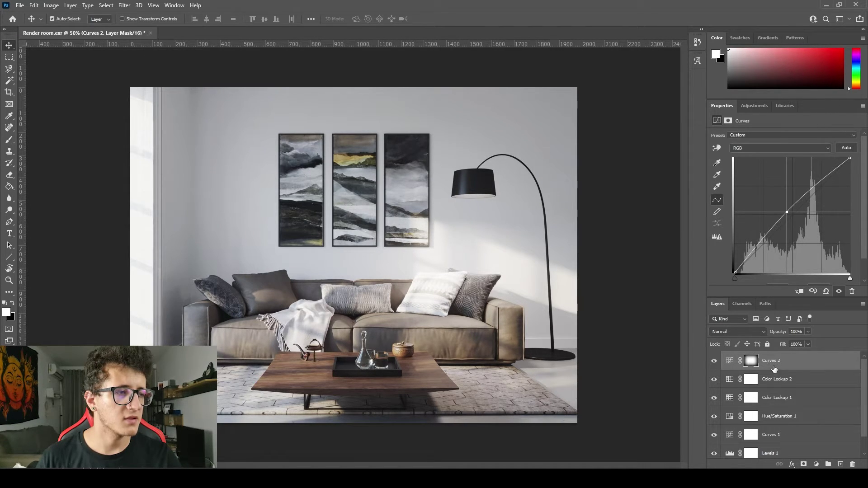
# Step: Duplicate Curves 2 and invert the copy's mask so it covers the edges
pyautogui.click(800, 364)
pyautogui.hotkey('ctrl', 'j')
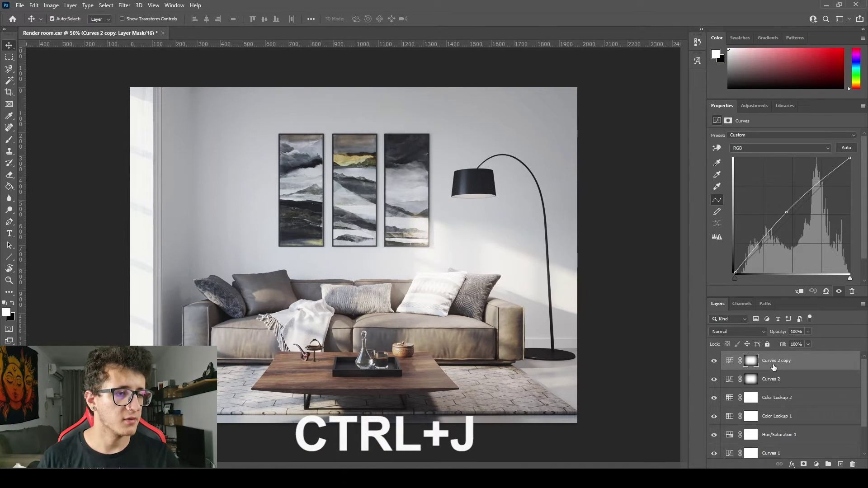
pyautogui.click(750, 361)
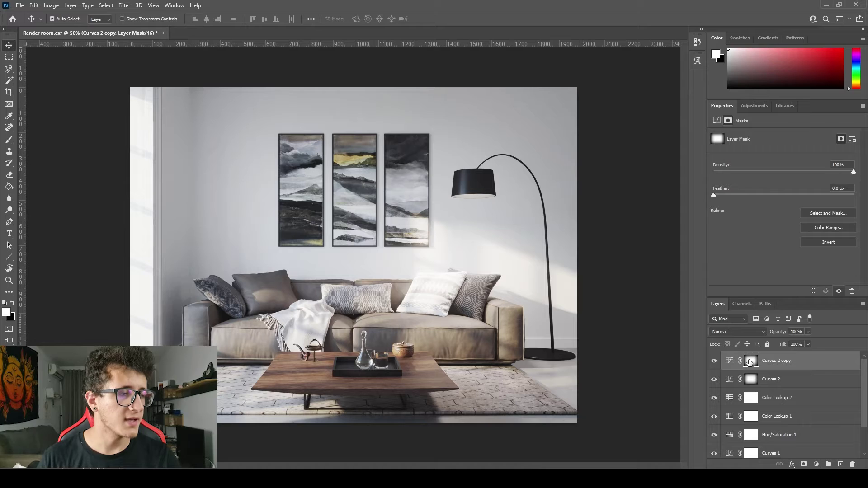
pyautogui.hotkey('ctrl', 'i')
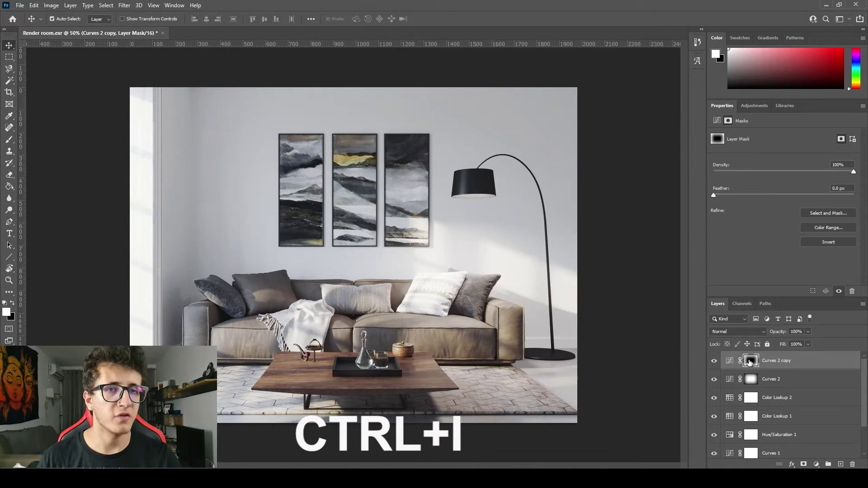
pyautogui.keyDown('alt'); pyautogui.click(751, 361); pyautogui.keyUp('alt')
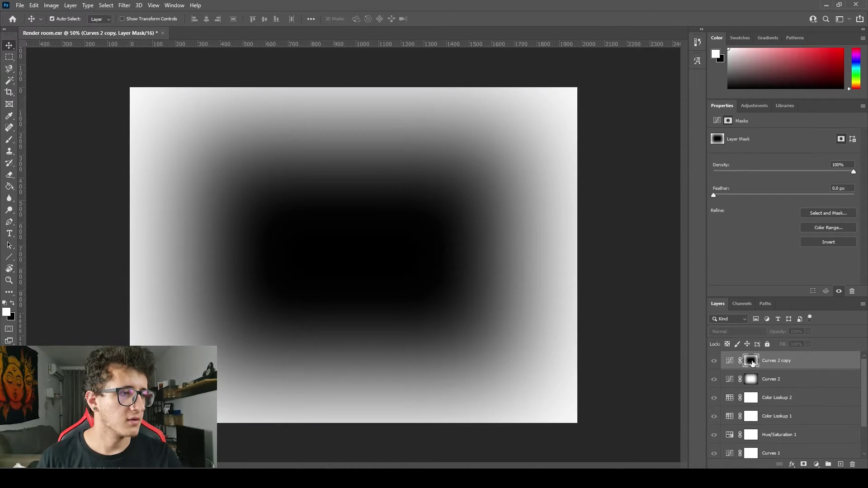
# Step: Pull the Curves 2 copy curve below the diagonal to darken the edges, toggling to compare
pyautogui.keyDown('alt'); pyautogui.click(751, 362); pyautogui.keyUp('alt')
pyautogui.click(727, 362)
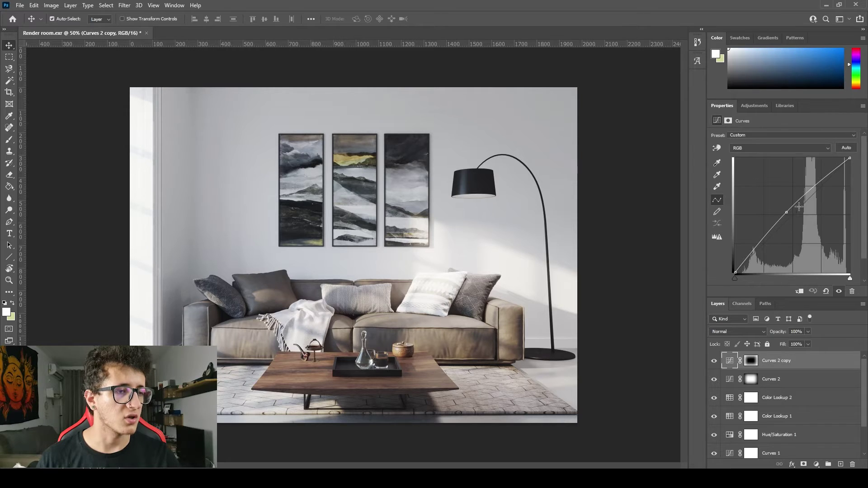
pyautogui.moveTo(786, 212); pyautogui.dragTo(795, 223)
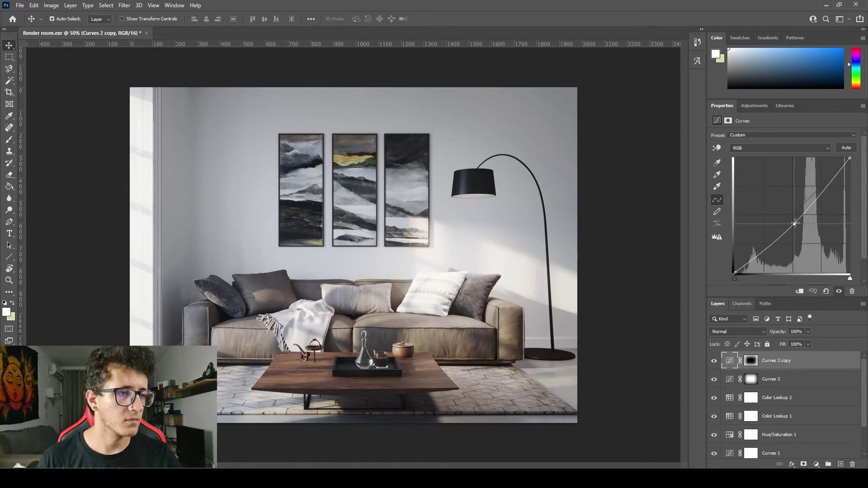
pyautogui.click(715, 361)
pyautogui.click(714, 360)
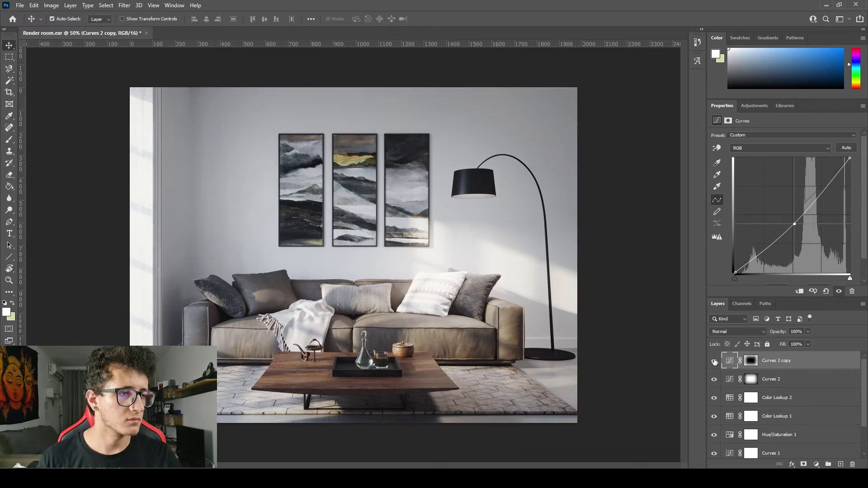
pyautogui.click(715, 361)
pyautogui.click(714, 361)
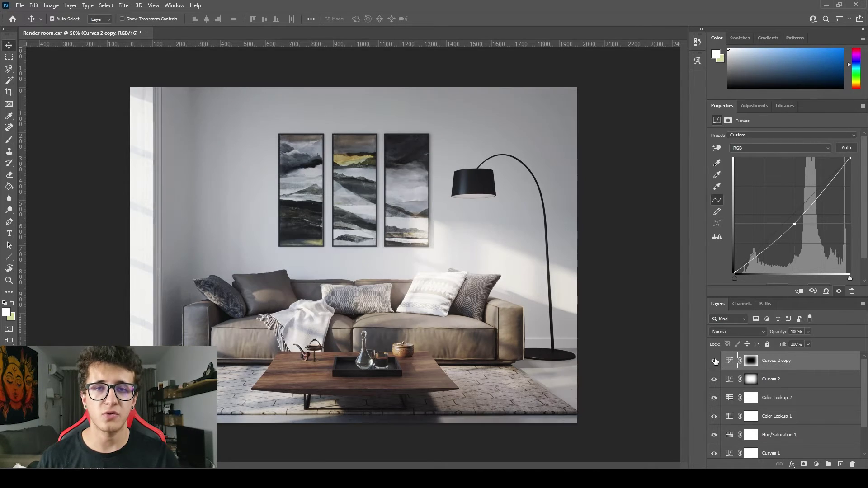
pyautogui.click(642, 301)
# Step: Duplicate Layer 0 and move the copy to the top of the layer stack
pyautogui.scroll(-2, 746, 398)
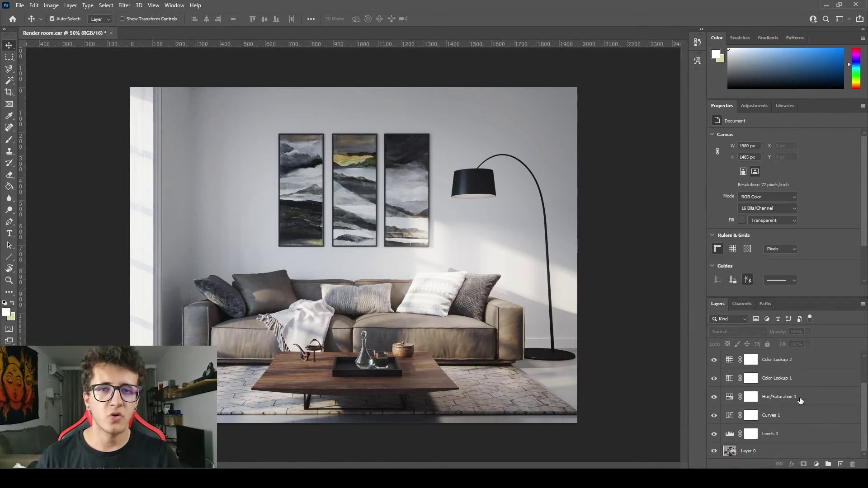
pyautogui.click(778, 456)
pyautogui.hotkey('ctrl', 'j')
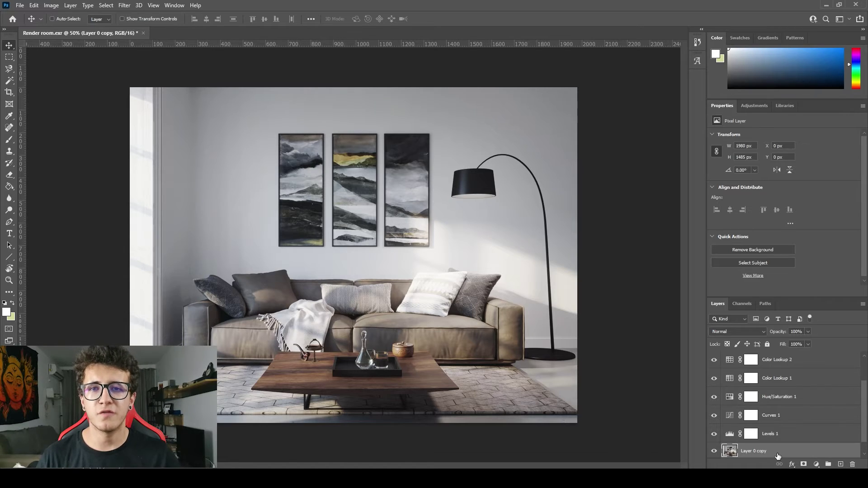
pyautogui.moveTo(783, 436); pyautogui.dragTo(785, 355)
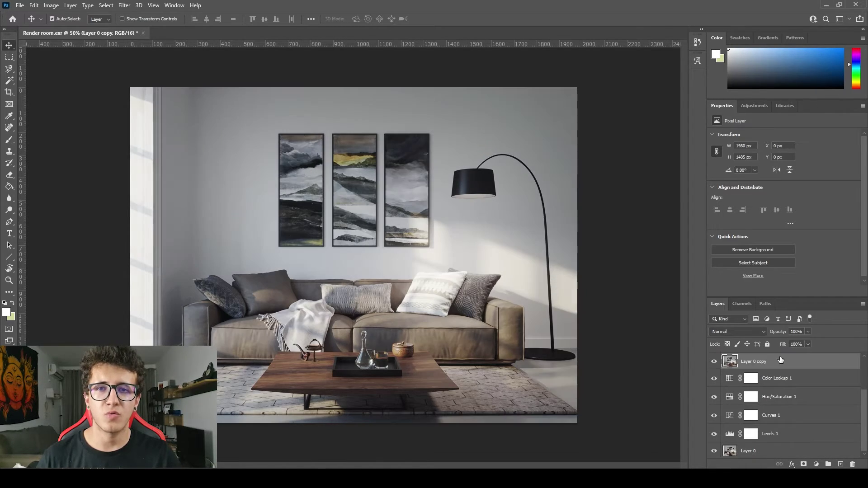
pyautogui.moveTo(791, 414); pyautogui.dragTo(786, 359)
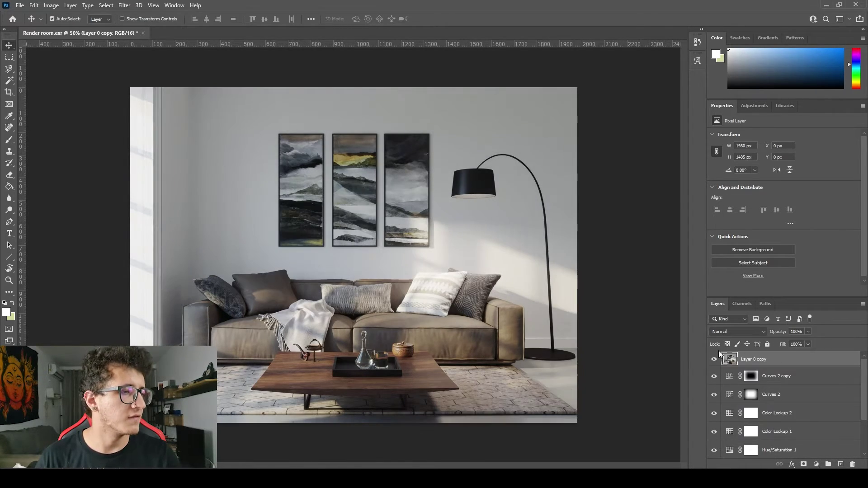
# Step: Compare the ungraded Layer 0 copy against the grade, leaving it hidden
pyautogui.click(714, 360)
pyautogui.click(714, 360)
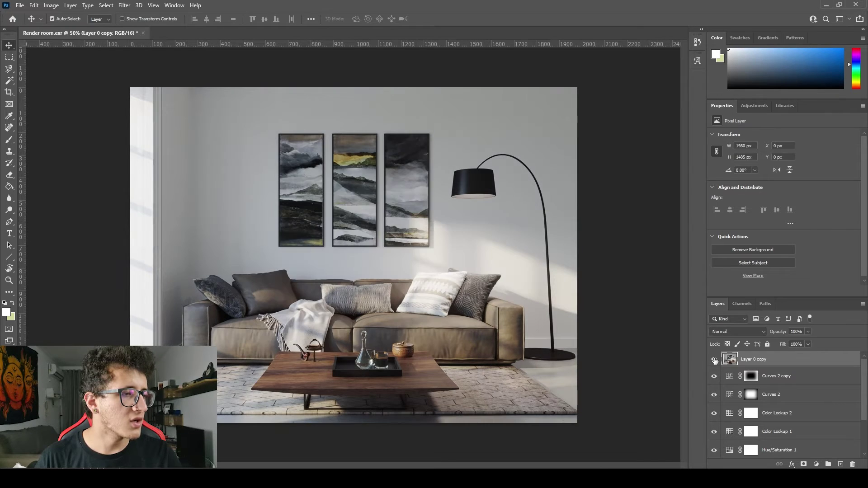
pyautogui.click(714, 360)
pyautogui.click(714, 359)
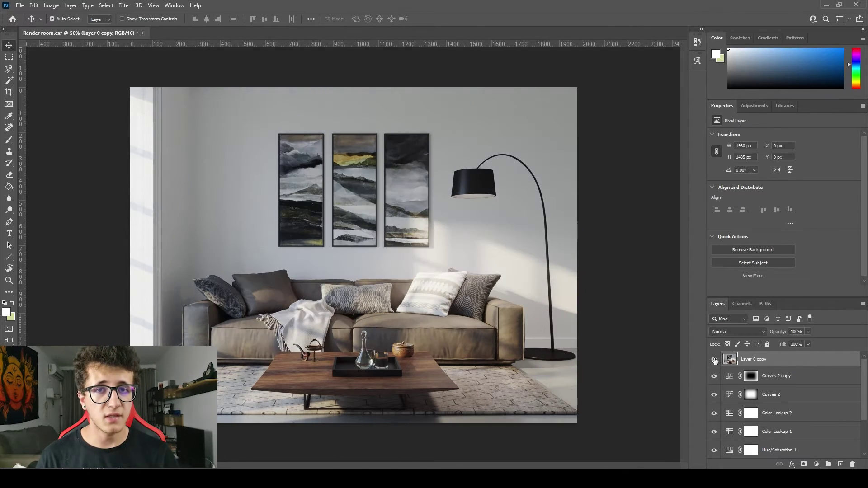
pyautogui.click(714, 359)
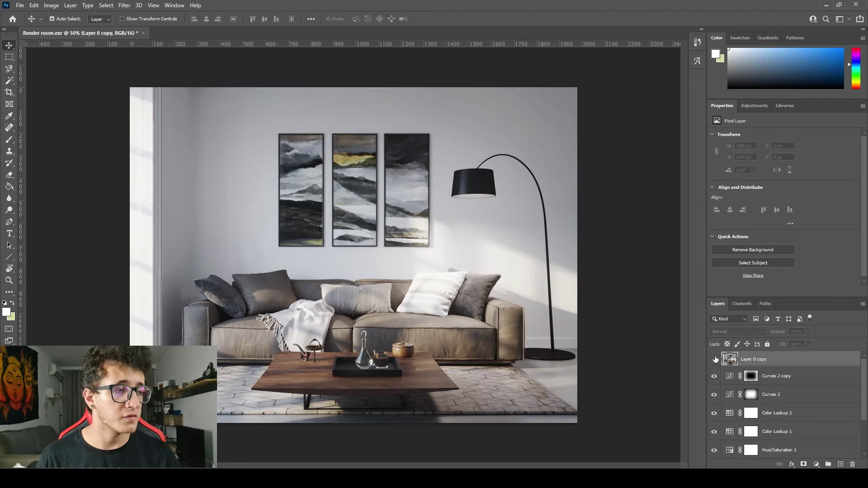
pyautogui.click(653, 351)
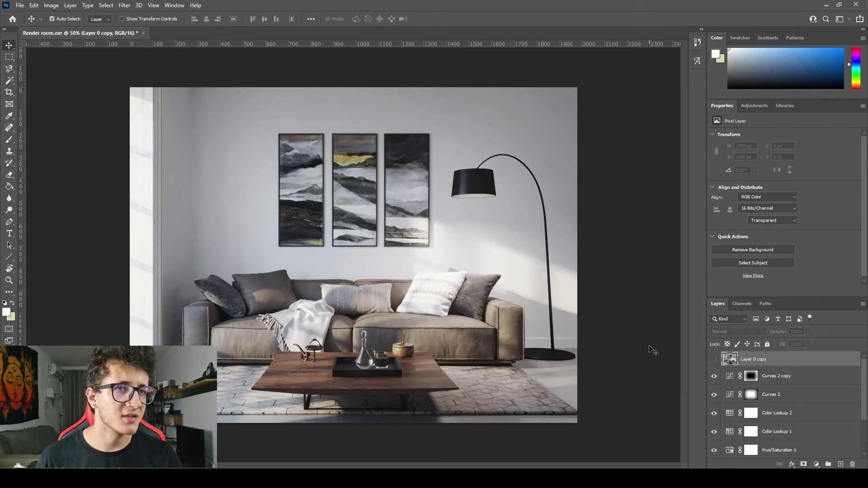
# Step: Open Export As for Render room and set the format to JPG at 1980 × 1485, 100% quality
pyautogui.click(20, 5)
pyautogui.moveTo(45, 145)
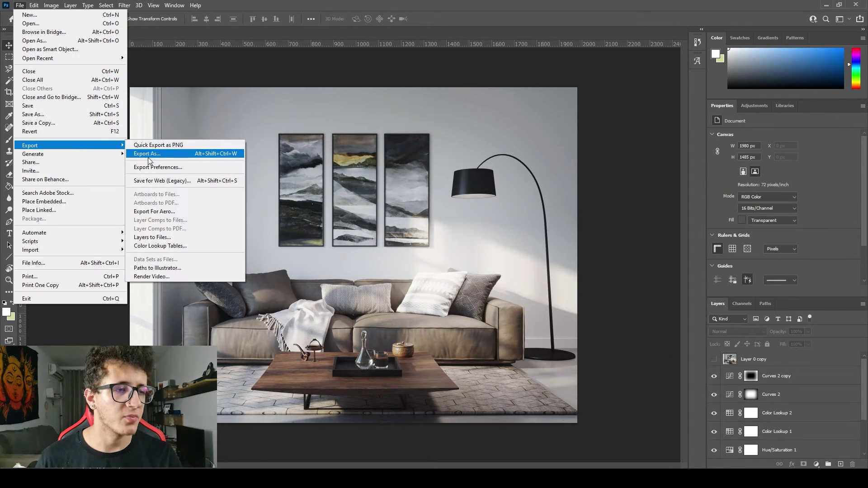
pyautogui.click(148, 157)
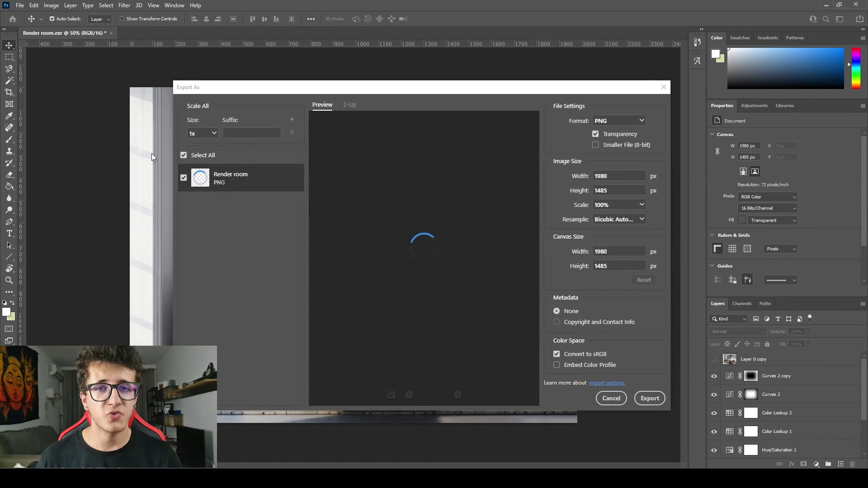
pyautogui.click(641, 120)
pyautogui.click(615, 144)
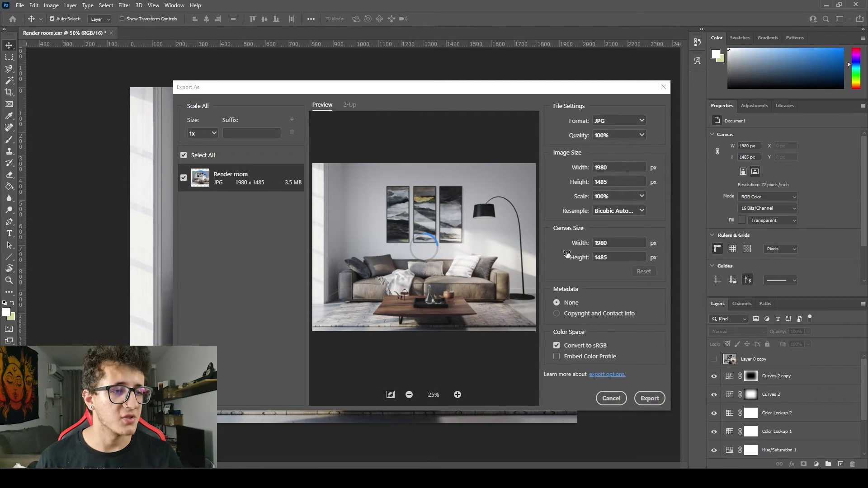